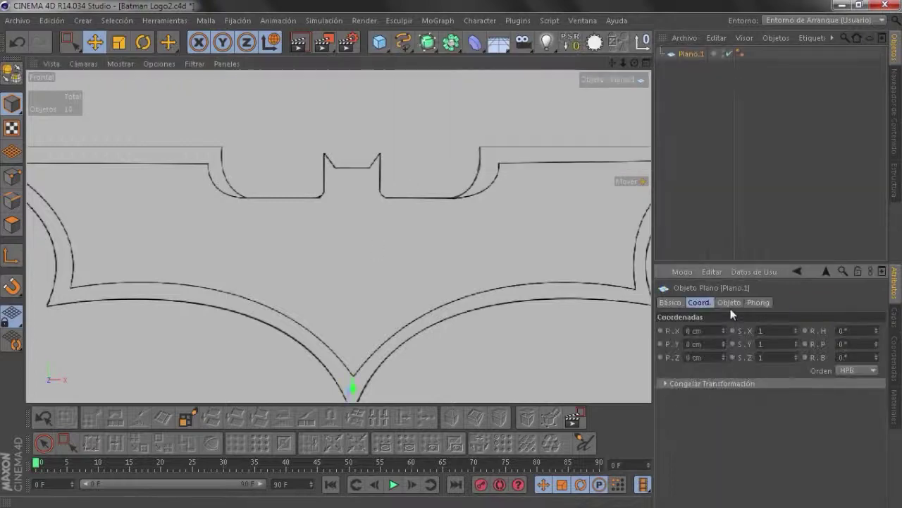
- Place the 400 cm plane over the logo with 6 by 3 segments, make it editable, and enter point mode
left_click_drag(367, 388, 392, 296)
left_click_drag(797, 356, 798, 357)
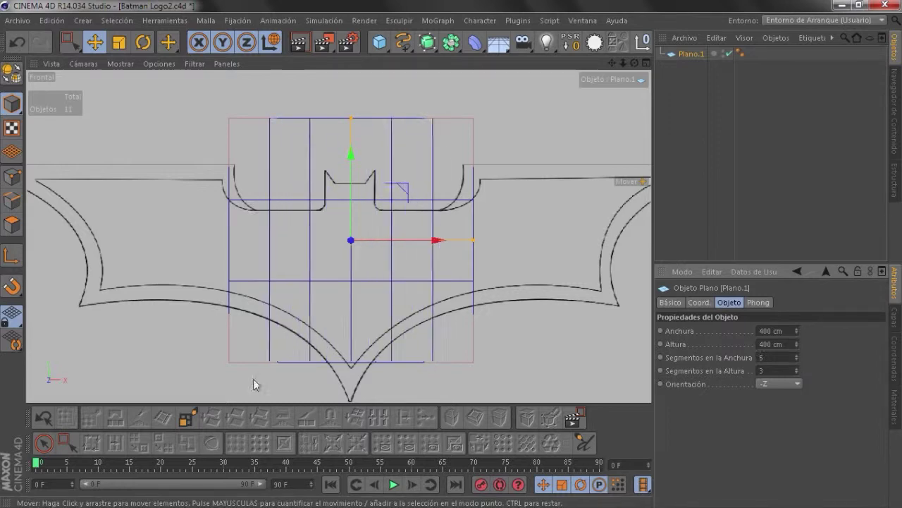
key("c")
key("0")
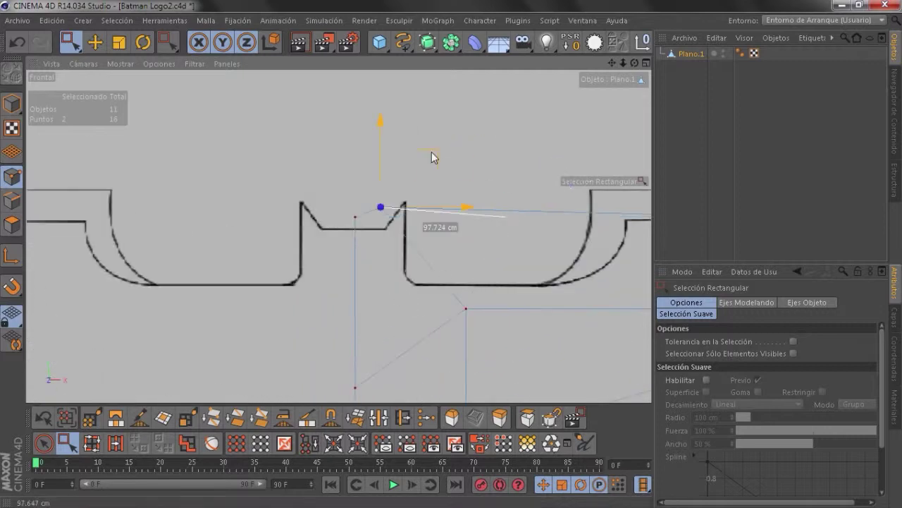
- Move the plane's points onto the bat outline around the head notch
left_click(462, 237)
key("e")
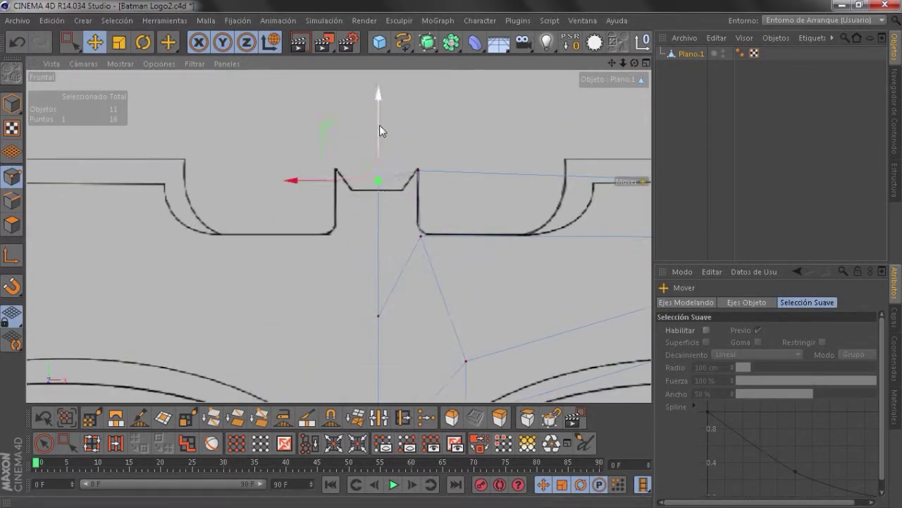
middle_click_drag(379, 131, 379, 209, "alt")
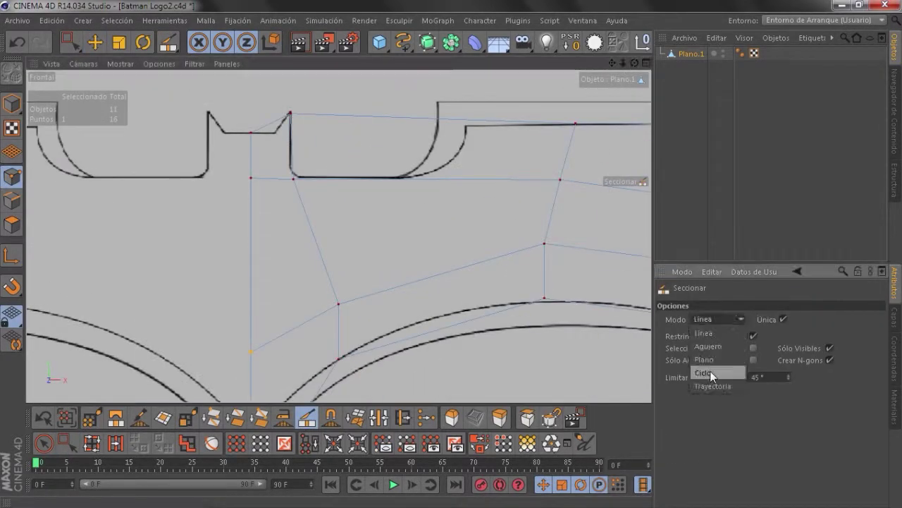
middle_click_drag(462, 195, 369, 202)
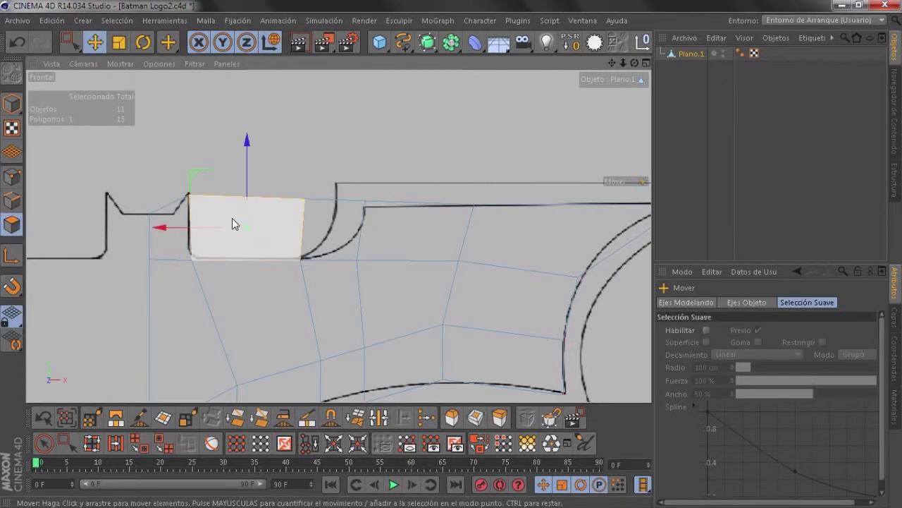
mouse_move(399, 263)
middle_mouse_down()
mouse_move(510, 272)
mouse_move(423, 304)
middle_mouse_up()
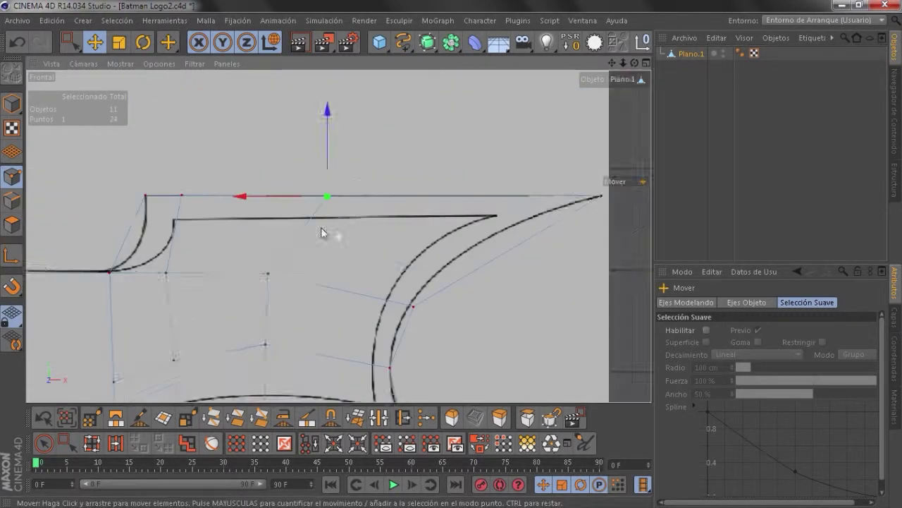
- Add knife cuts along the curved parts of the half-logo outline
key("k")
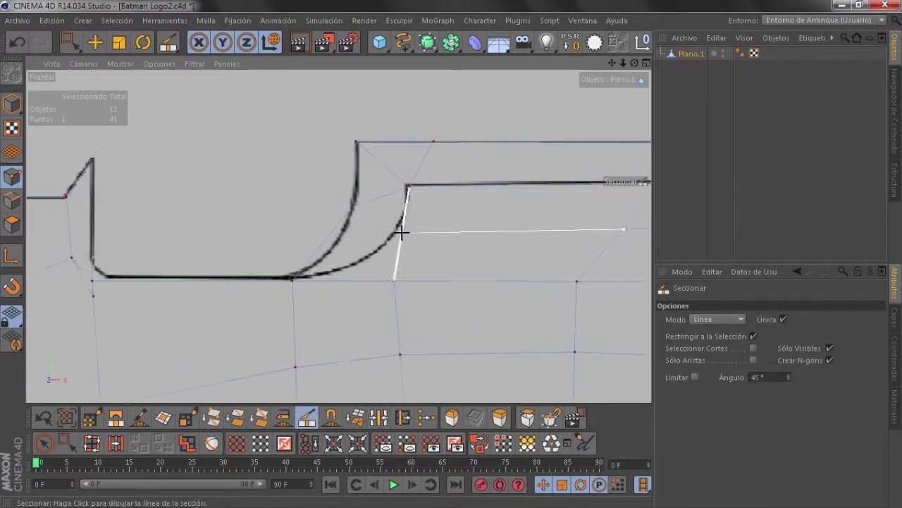
scroll(430, 261, "up", 3)
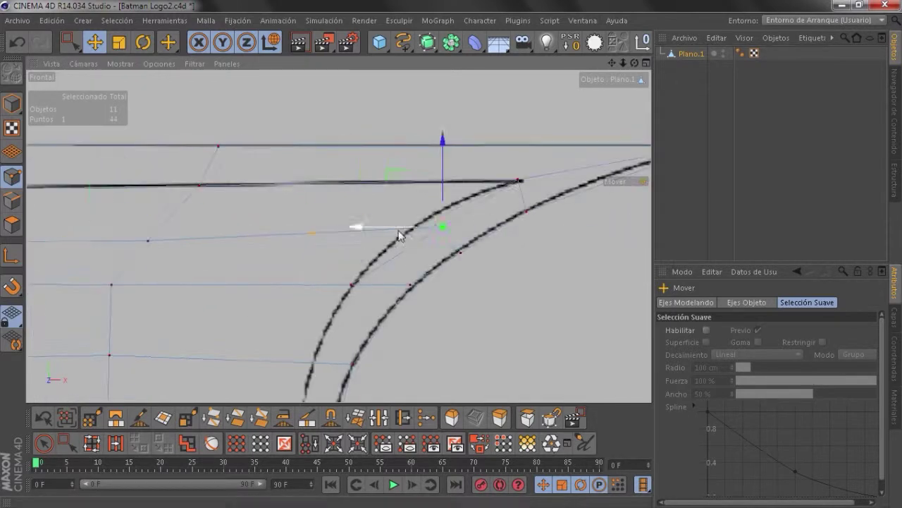
middle_click_drag(460, 305, 467, 248, "alt")
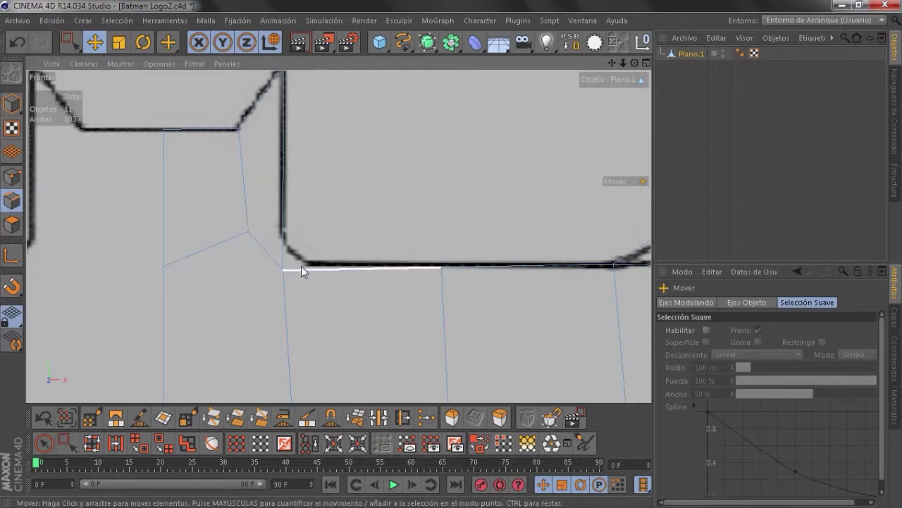
key("k")
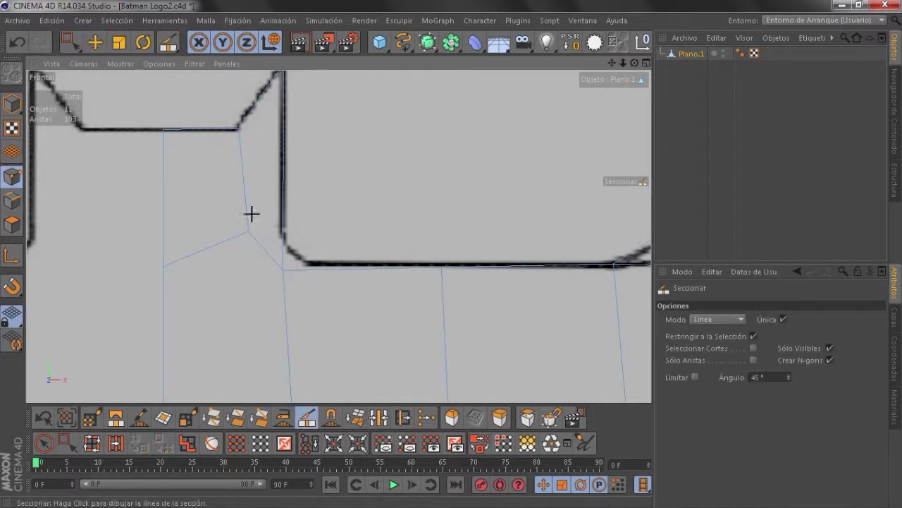
key("e")
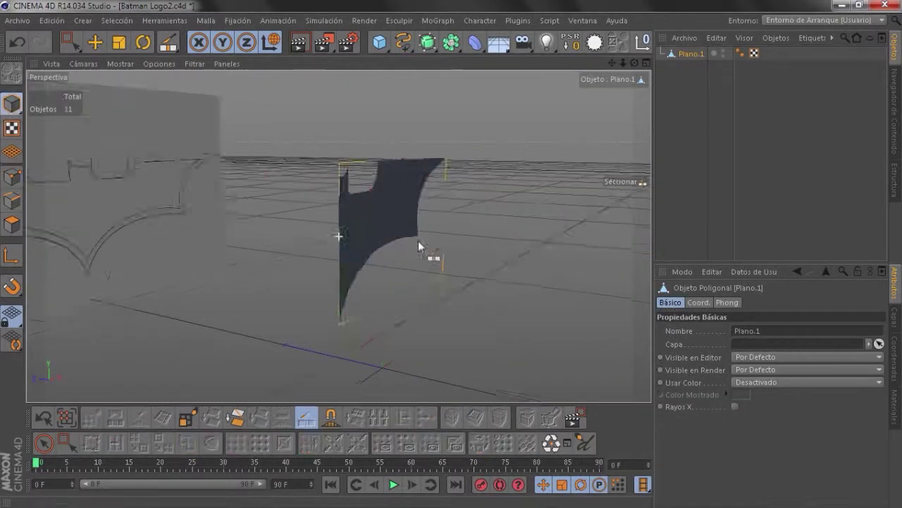
- Set the half-logo plane's Z position to -30 cm
key("e")
left_click(699, 302)
left_click_drag(294, 233, 353, 275, "alt")
key("F2")
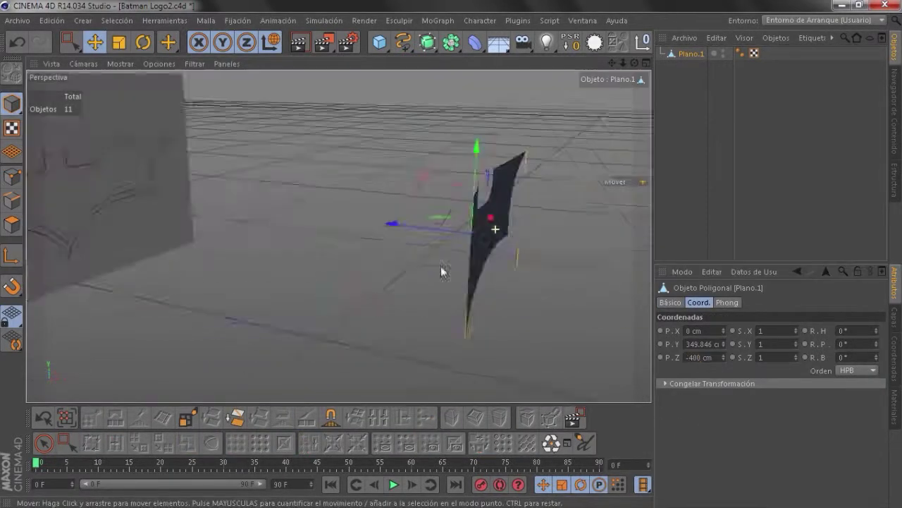
left_click_drag(441, 268, 337, 236, "alt")
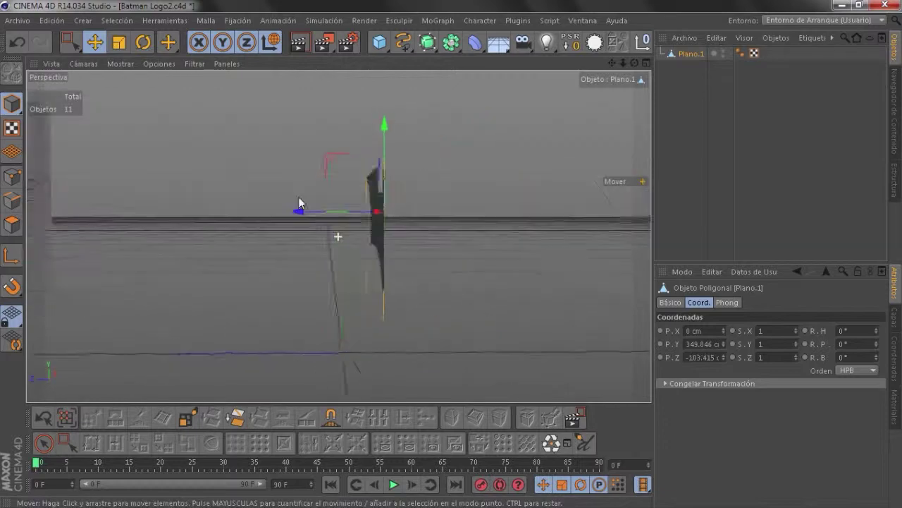
type("-30")
key("Return")
key("F4")
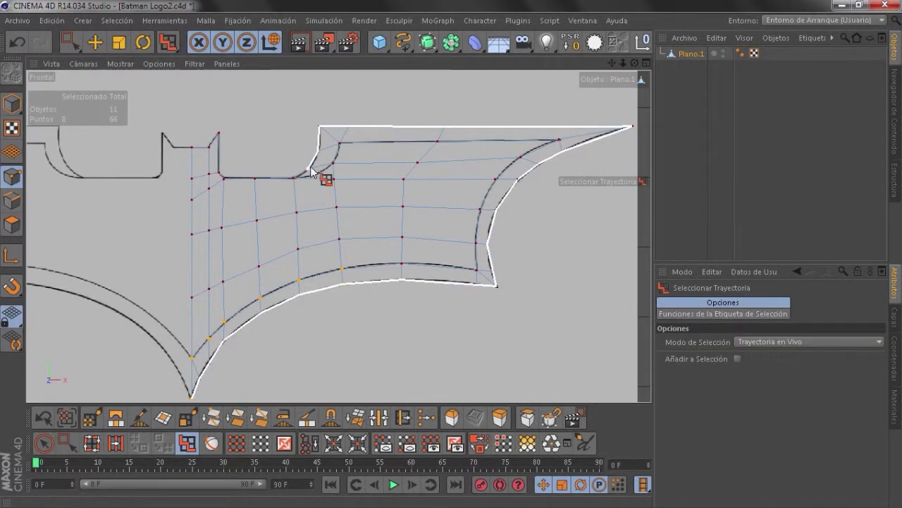
key("F1")
- Put Plano.1 under a new Simetría object and adjust its Z position near the mirror line
key("e")
mouse_move(364, 191)
left_mouse_down("alt")
mouse_move(374, 358)
mouse_move(479, 331)
left_mouse_up("alt")
left_click(451, 42)
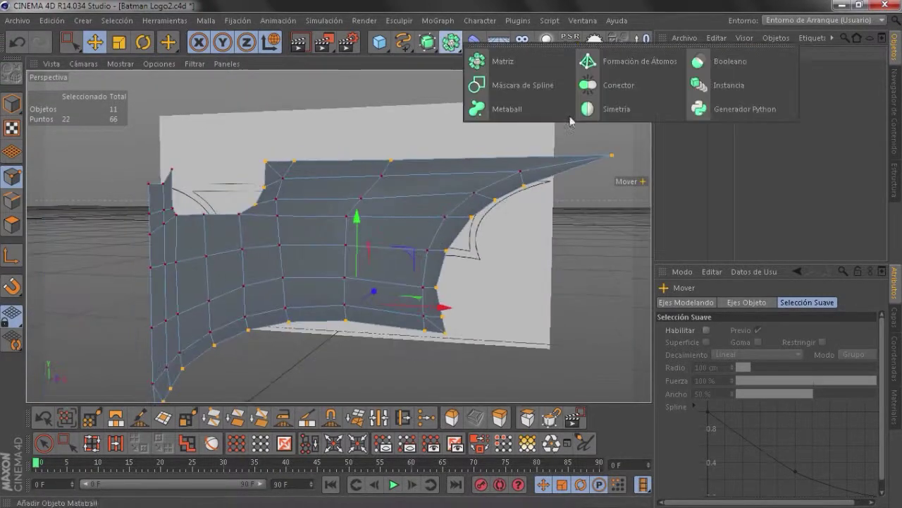
left_click(614, 106, "alt")
left_click(692, 54)
left_click(698, 67)
left_click_drag(423, 282, 521, 205, "alt")
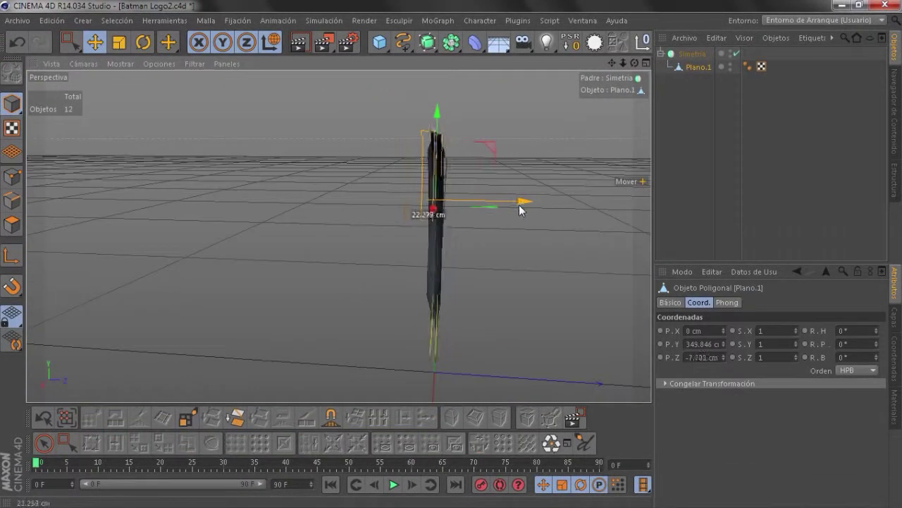
key("F2")
left_click_drag(317, 212, 317, 189)
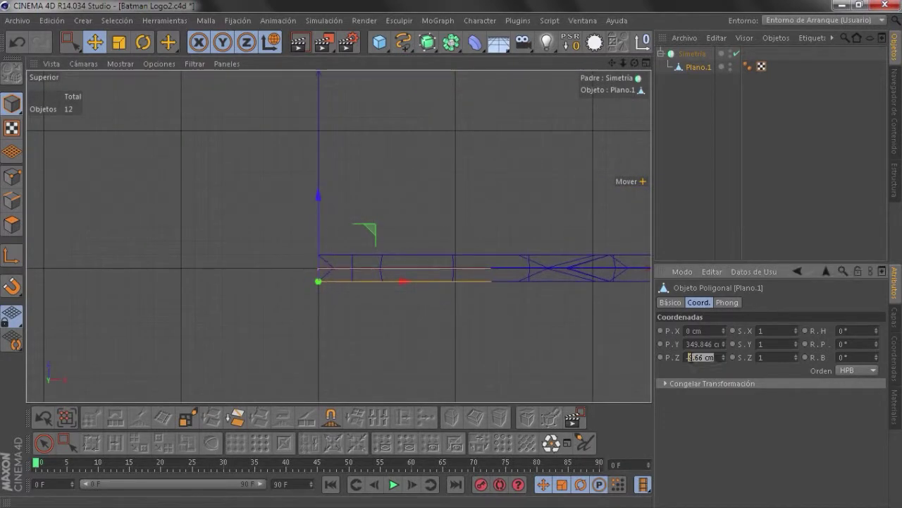
key("F1")
- Set the selected points to global Z 0 cm with Asignar Valor al Punto, leaving X and Y unchanged
mouse_move(479, 224)
left_mouse_down("alt")
mouse_move(339, 235)
mouse_move(440, 327)
left_mouse_up("alt")
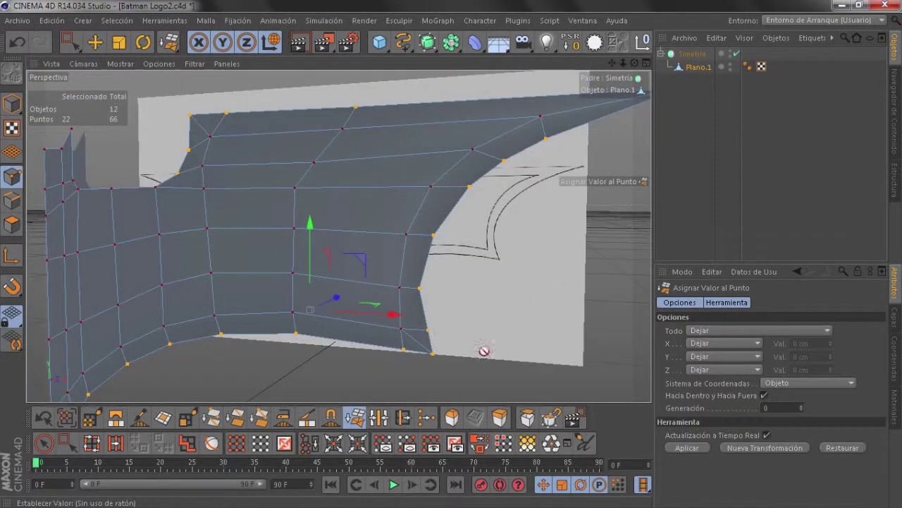
left_click(777, 410)
left_click(724, 342)
left_click(719, 356)
left_click(724, 369)
left_click(719, 382)
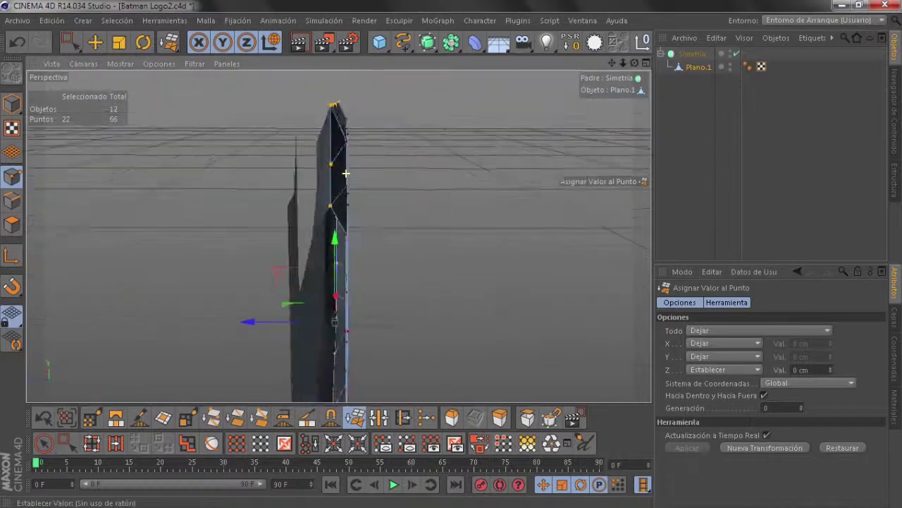
left_click_drag(423, 246, 312, 131, "alt")
- Select the open border edges and start the Bridge tool
mouse_move(265, 235)
left_mouse_down("alt")
mouse_move(440, 372)
mouse_move(358, 198)
mouse_move(343, 207)
left_mouse_up("alt")
key("Return")
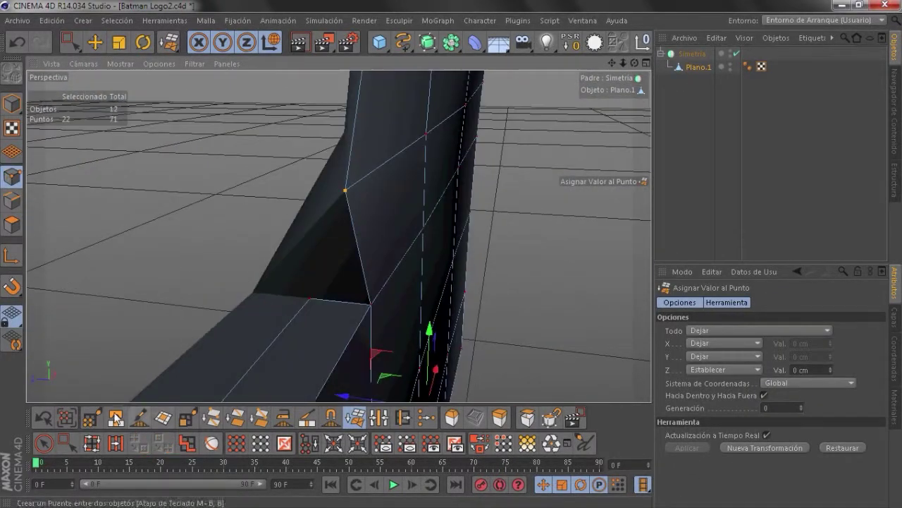
key("b")
mouse_move(329, 275)
left_mouse_down("alt")
mouse_move(365, 206)
mouse_move(247, 282)
mouse_move(187, 195)
mouse_move(195, 224)
mouse_move(470, 235)
left_mouse_up("alt")
- Bridge the border edges to close the gap in the mesh
key("e")
left_click(245, 295)
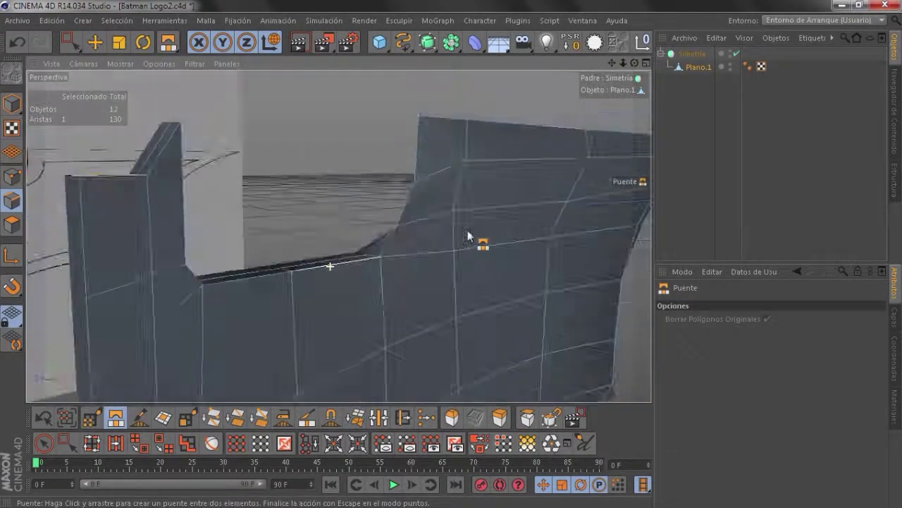
key("w")
mouse_move(377, 255)
left_mouse_down("alt")
mouse_move(360, 318)
mouse_move(365, 264)
mouse_move(429, 244)
mouse_move(254, 251)
left_mouse_up("alt")
left_click(255, 253)
- In the four-view layout, drag the point onto the logo's inner curve in the Frontal view
middle_click(235, 243)
key("k")
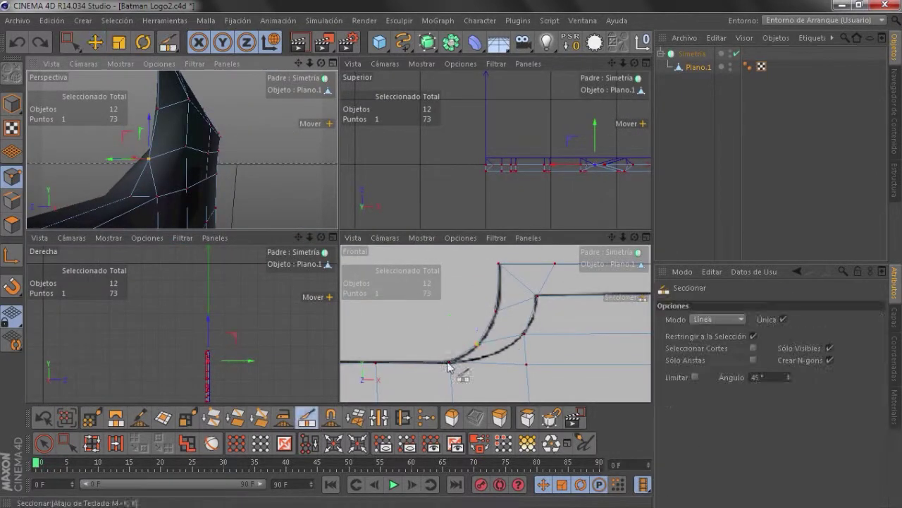
key("e")
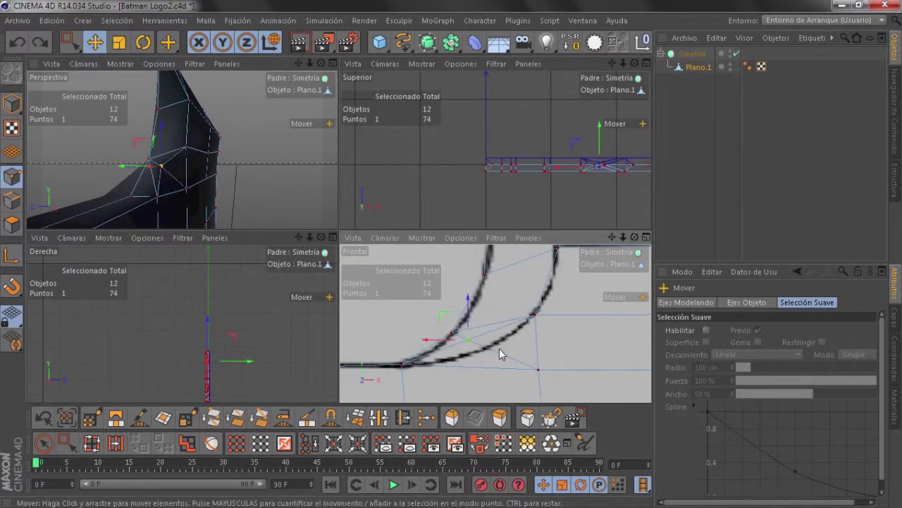
left_click_drag(499, 352, 517, 361)
left_click_drag(177, 162, 207, 165, "alt")
- Cut new edges across the face near the curved notch and select them
left_click_drag(172, 198, 287, 133, "alt")
left_click(11, 200)
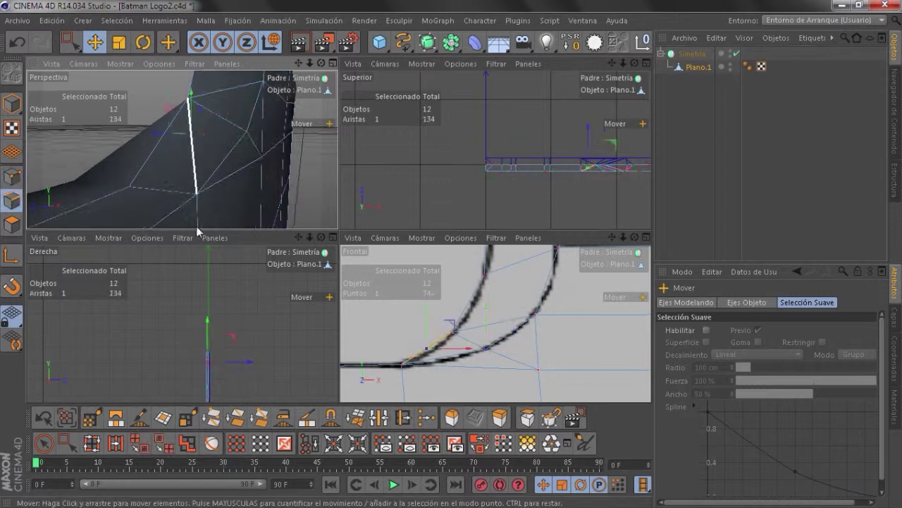
key("k")
key("0")
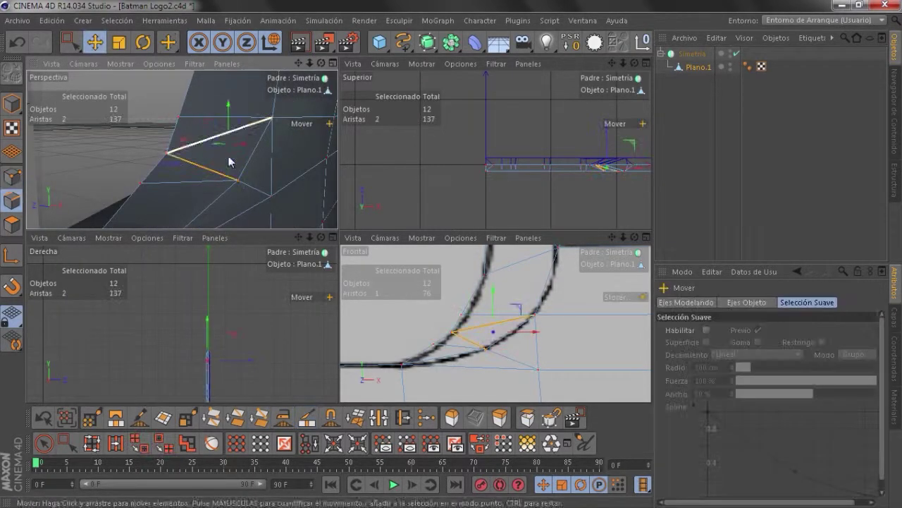
left_click_drag(228, 155, 279, 92, "alt")
middle_click(280, 93)
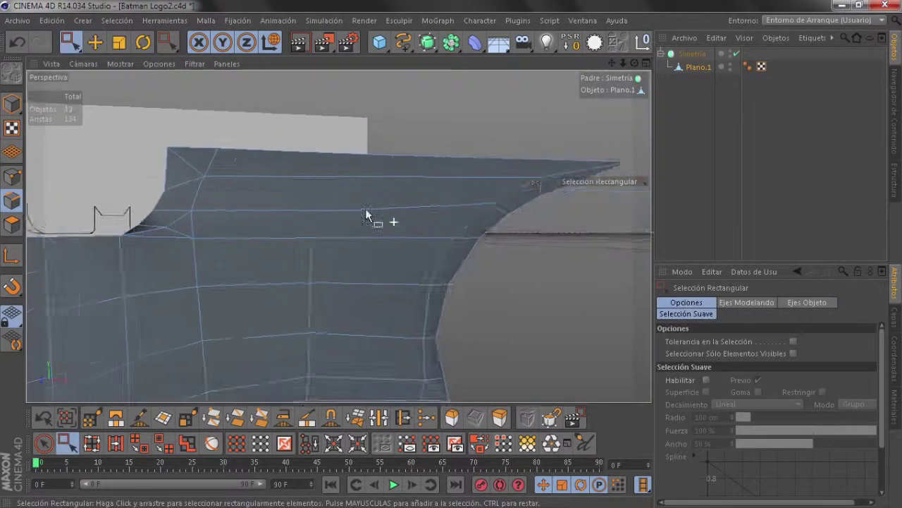
- Add a HyperNURBS and place Plano.1 inside it under Simetría
left_click(427, 42, "alt")
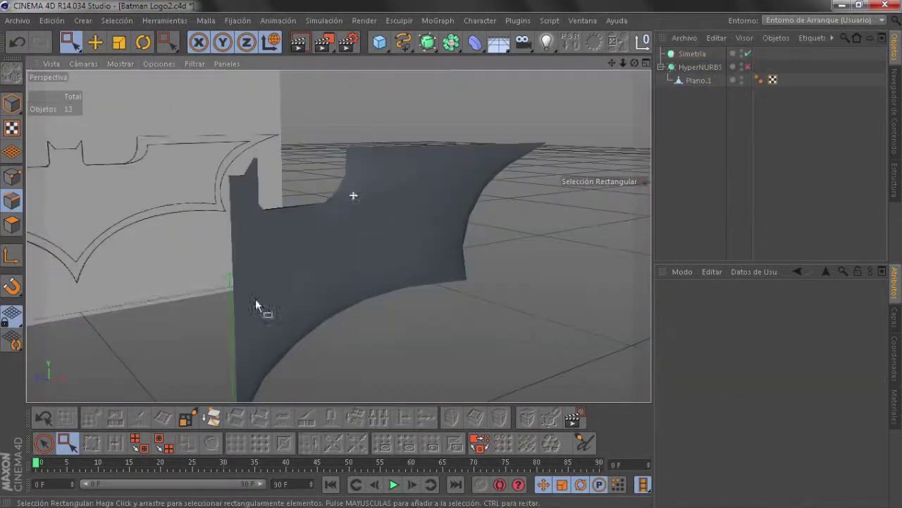
left_click_drag(256, 304, 274, 227, "alt")
key("k")
mouse_move(316, 273)
left_mouse_down()
mouse_move(337, 252)
mouse_move(278, 274)
mouse_move(409, 264)
mouse_move(308, 156)
mouse_move(347, 145)
mouse_move(298, 115)
mouse_move(315, 227)
mouse_move(371, 191)
mouse_move(353, 155)
mouse_move(165, 184)
left_mouse_up()
- Knife-cut a new edge near the top and slide its new point along the edge
left_click(348, 145)
key("m")
key("o")
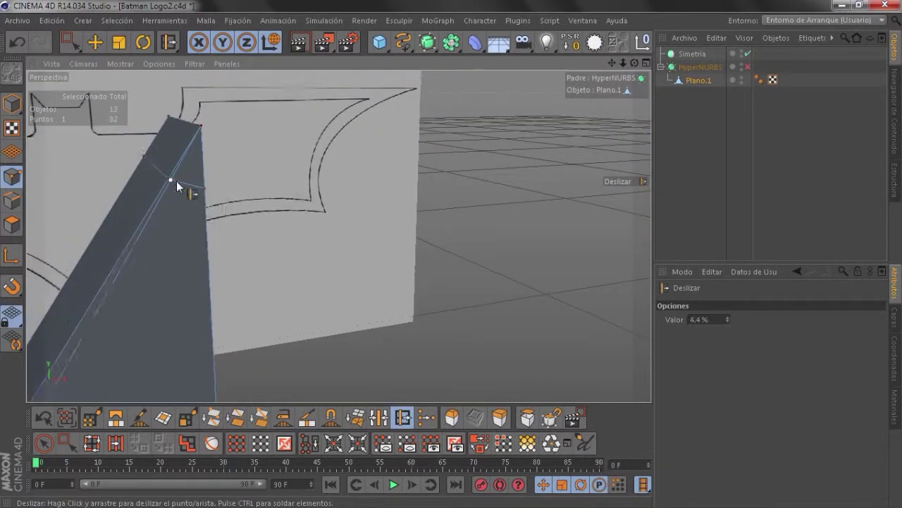
mouse_move(213, 123)
left_mouse_down("alt")
mouse_move(151, 314)
mouse_move(498, 253)
mouse_move(423, 249)
mouse_move(310, 294)
left_mouse_up("alt")
left_click(425, 201)
left_click_drag(425, 201, 363, 282, "alt")
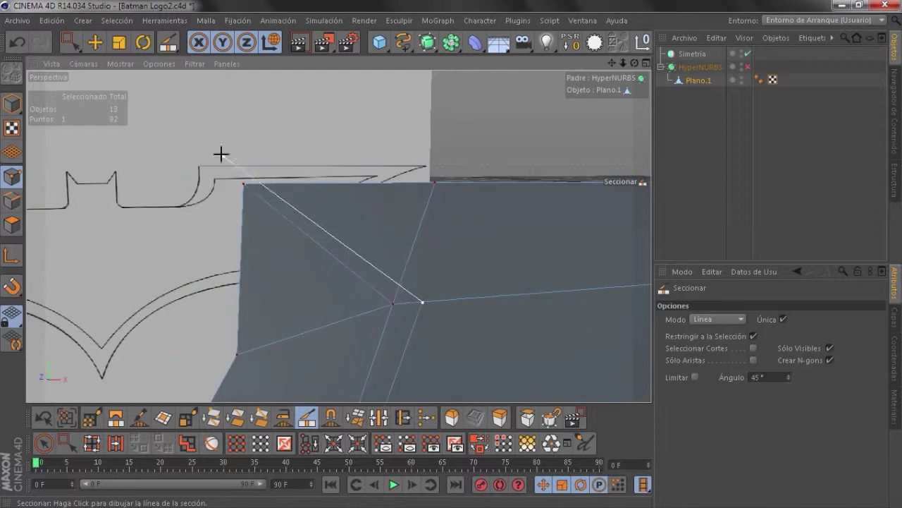
- Cut a line along the plane's top edge and select the two new edges
left_click_drag(482, 250, 438, 213, "alt")
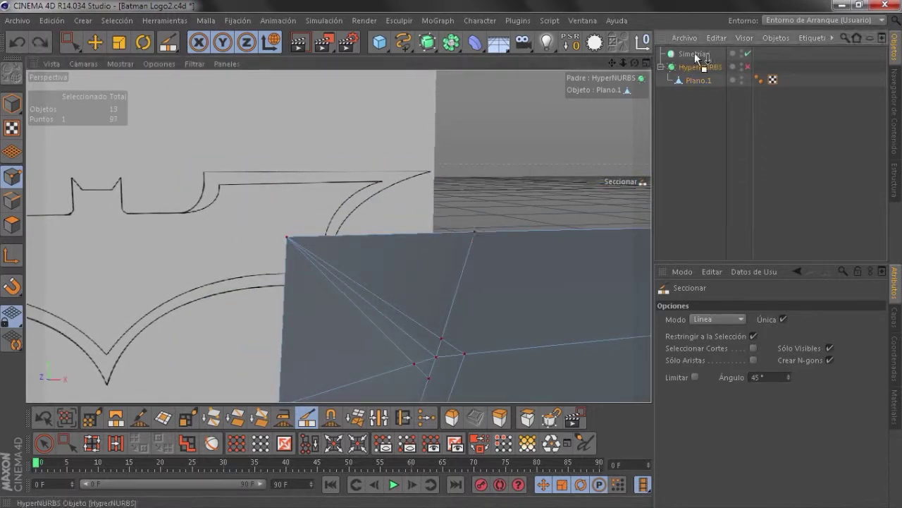
key("e")
mouse_move(272, 221)
left_mouse_down("alt")
mouse_move(343, 236)
mouse_move(429, 298)
left_mouse_up("alt")
left_click(11, 201)
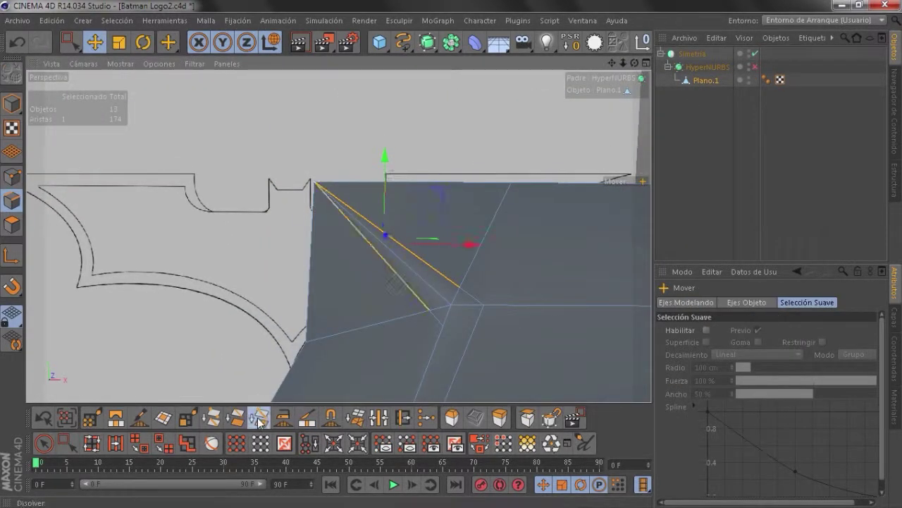
left_click(306, 418)
- Add further knife cuts around the curved notch and wing corner, bringing the mesh to 125 points
mouse_move(279, 170)
left_mouse_down("alt")
mouse_move(411, 275)
mouse_move(400, 262)
left_mouse_up("alt")
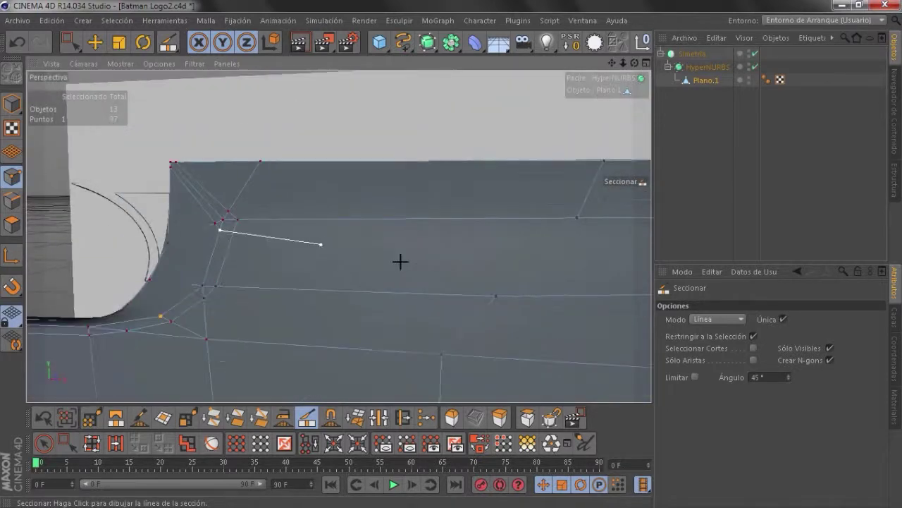
left_click_drag(350, 236, 415, 238, "alt")
middle_click(415, 237)
middle_click(288, 186)
mouse_move(479, 223)
left_mouse_down("alt")
mouse_move(413, 240)
mouse_move(583, 234)
left_mouse_up("alt")
mouse_move(643, 242)
left_mouse_down("alt")
mouse_move(318, 278)
mouse_move(433, 304)
mouse_move(353, 208)
mouse_move(356, 305)
left_mouse_up("alt")
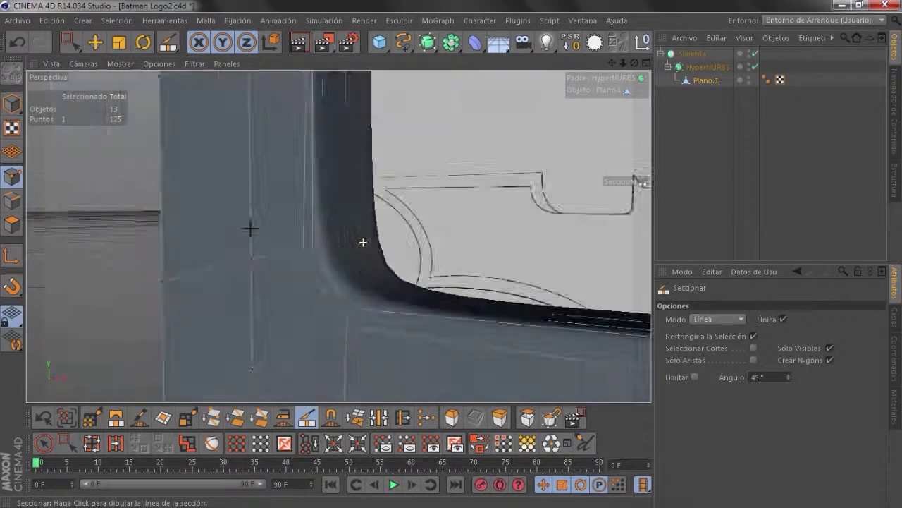
left_click_drag(294, 221, 228, 314, "alt")
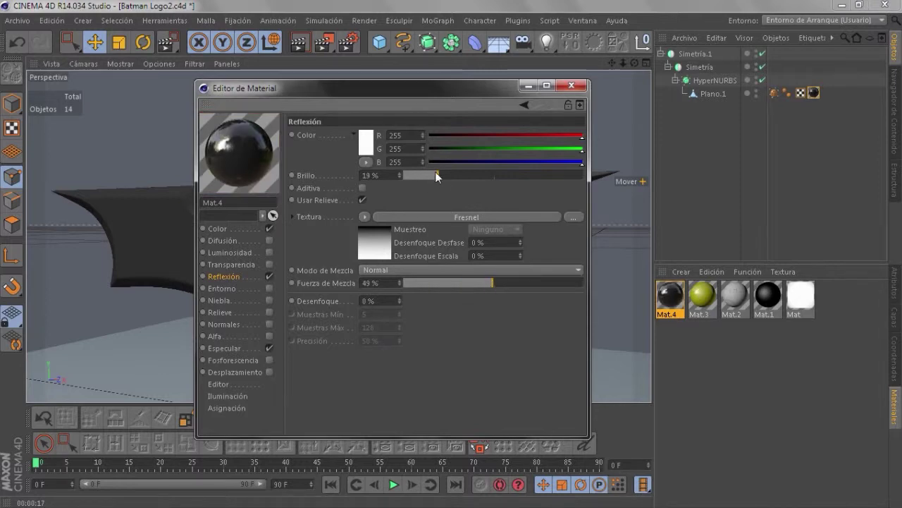
- Set Mat.4's reflection brightness to 19% and render the view
left_click(366, 144)
left_click(342, 204)
left_click(303, 43)
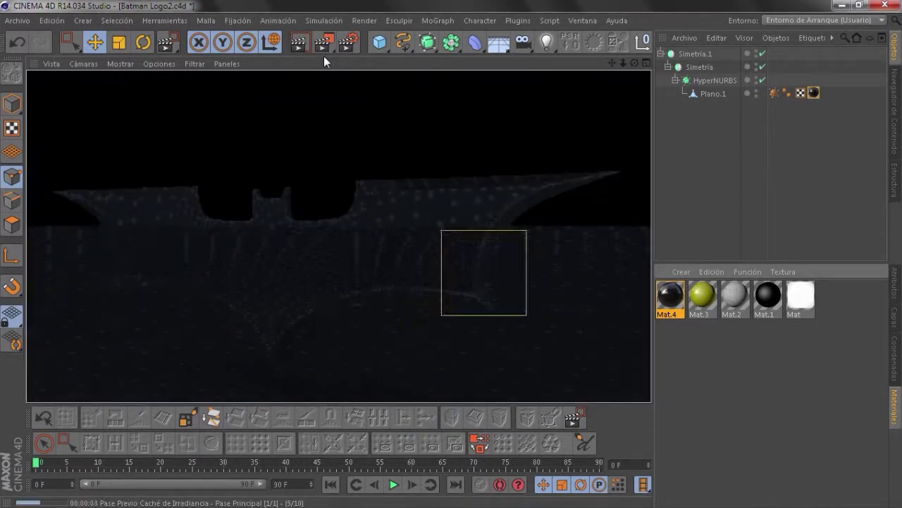